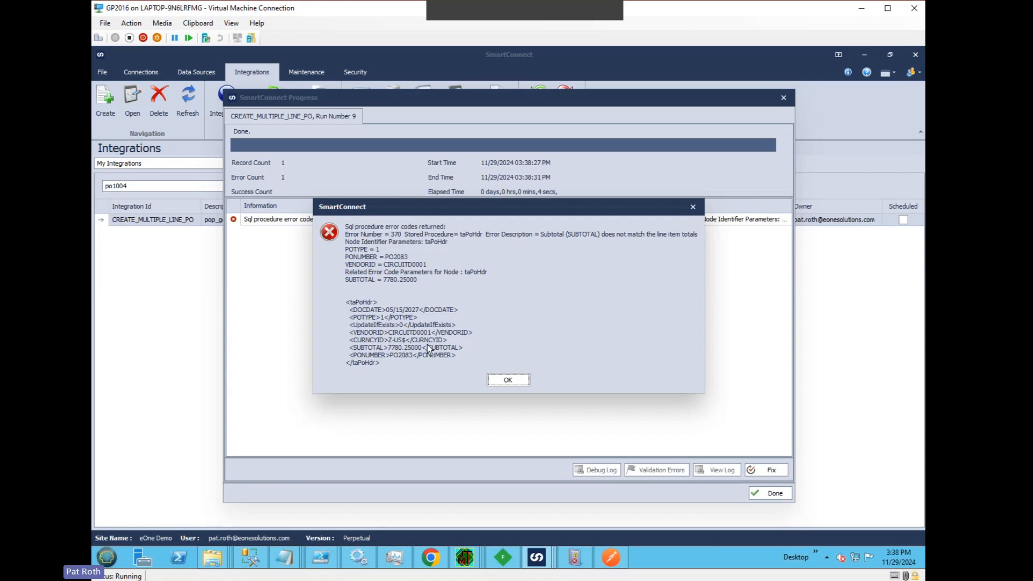
# Step: Dismiss the run error and open the Create purchase order mapping of the CREATE_MULTIPLE_LINE_PO integration
pyautogui.click(509, 379)
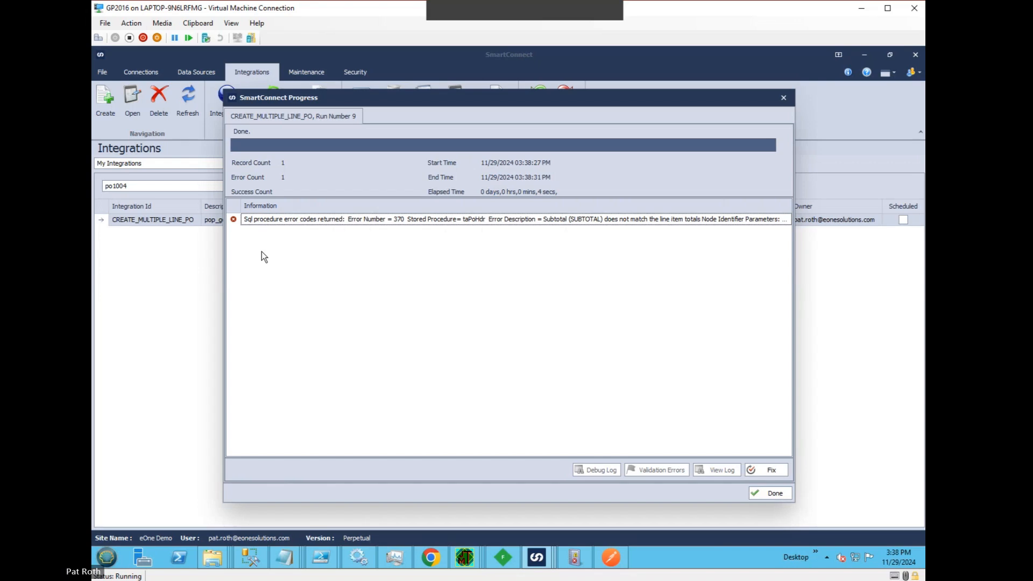
pyautogui.click(767, 493)
pyautogui.doubleClick(404, 221)
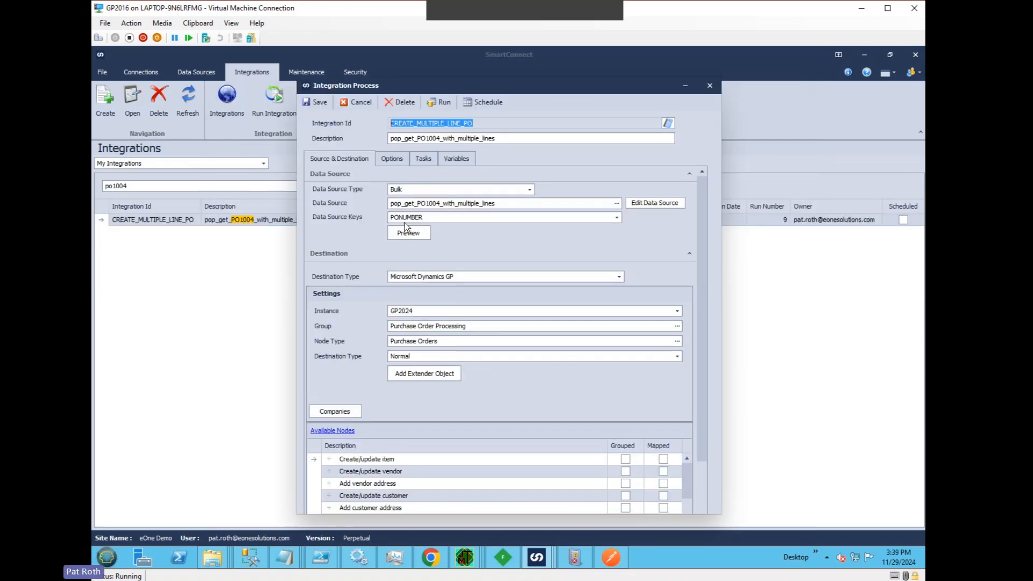
pyautogui.scroll(-2, 687, 440)
pyautogui.scroll(-2, 687, 447)
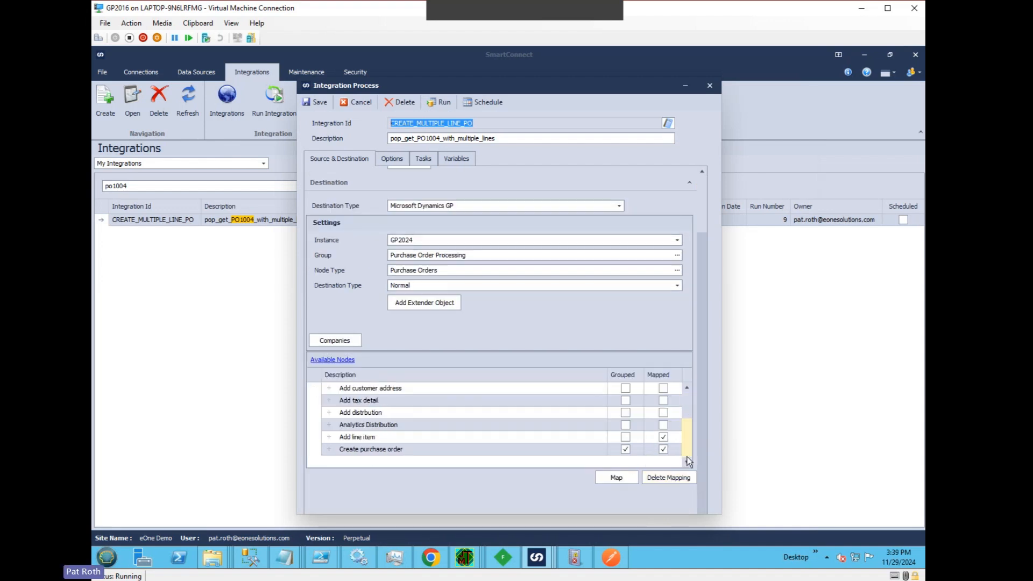
pyautogui.click(430, 448)
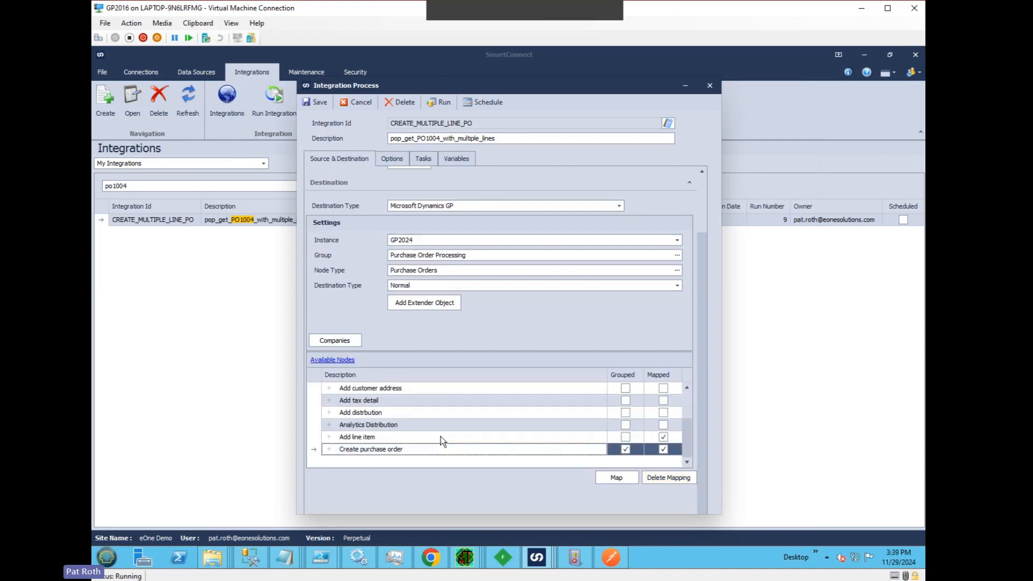
pyautogui.click(440, 437)
pyautogui.doubleClick(441, 450)
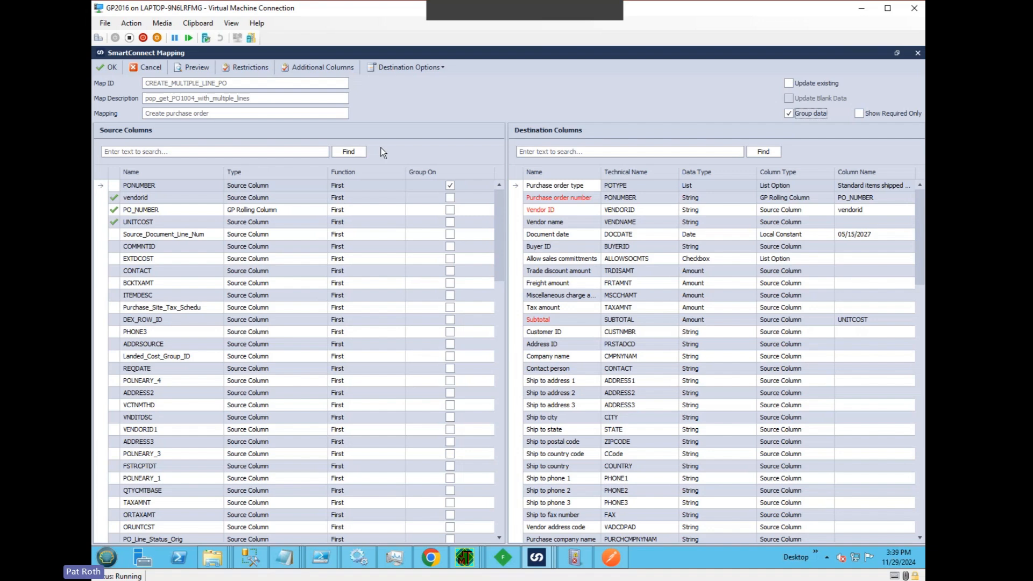
# Step: Try to clear the source column mapped to Subtotal, and cancel out of the mapping and the integration
pyautogui.click(865, 322)
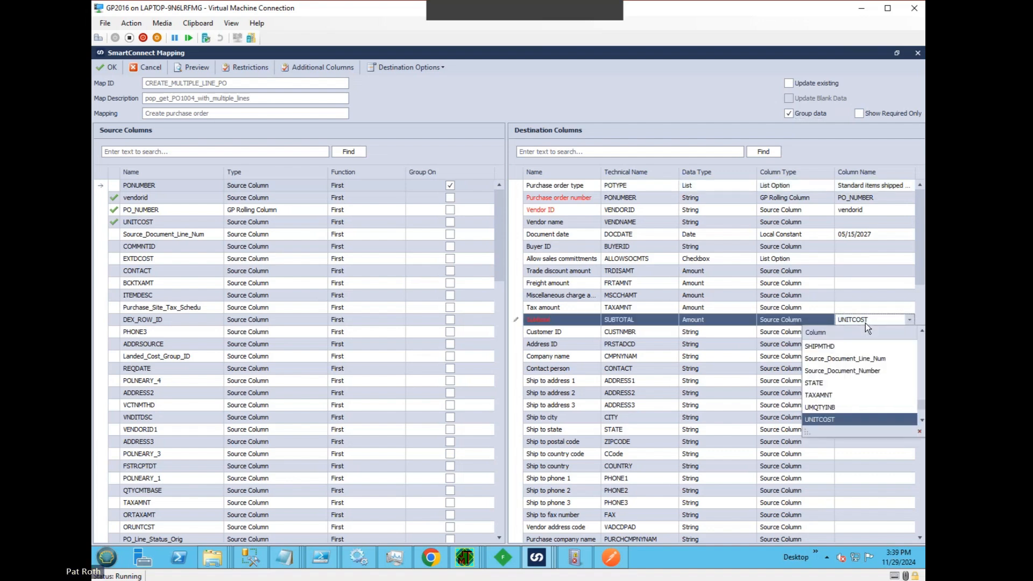
pyautogui.press('Delete')
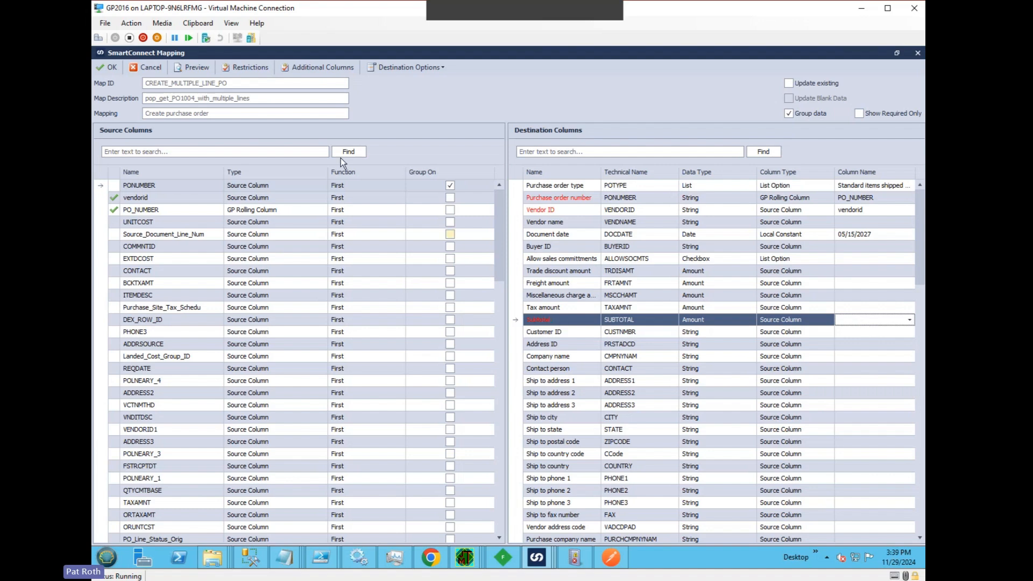
pyautogui.click(111, 68)
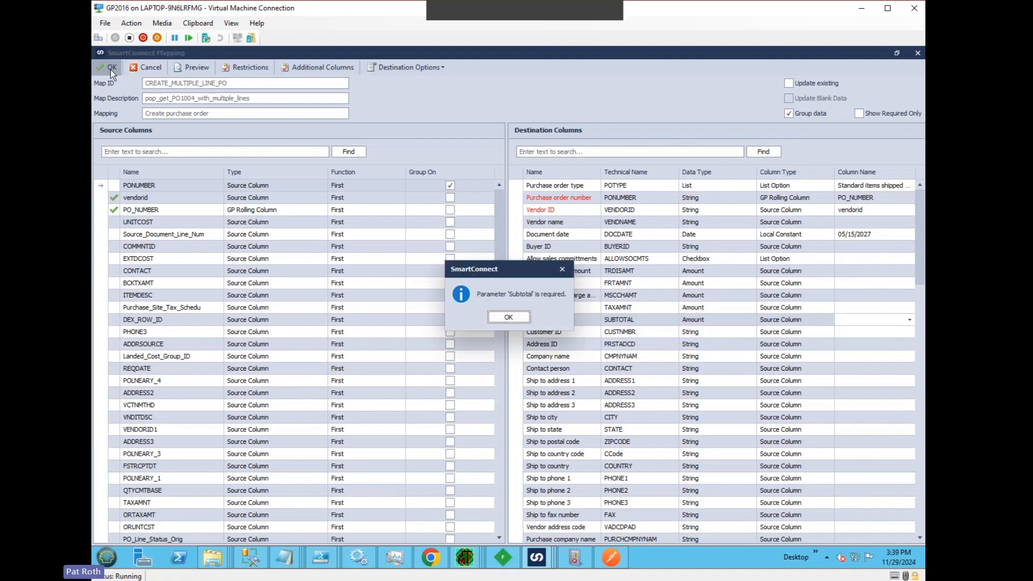
pyautogui.click(508, 317)
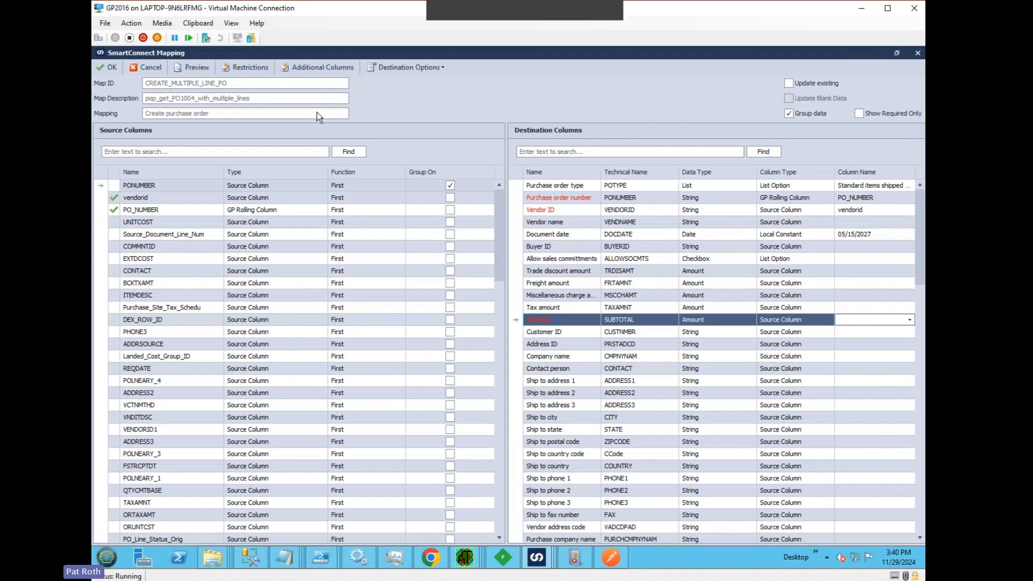
pyautogui.click(148, 65)
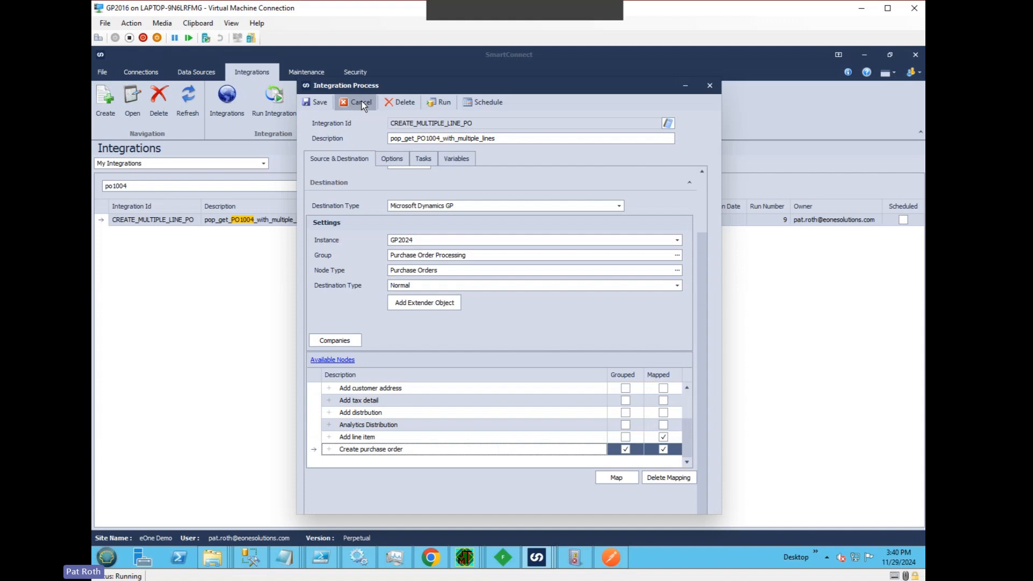
pyautogui.click(359, 102)
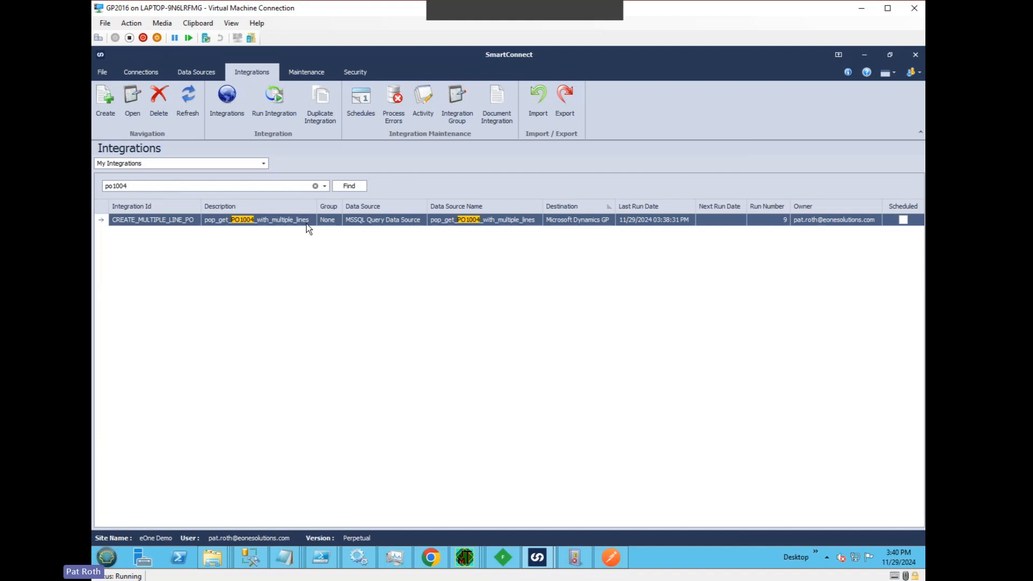
# Step: Open the Create purchase order node under Purchase Order Processing, Purchase Orders, in the Dynamics GP Node Maintenance
pyautogui.click(101, 73)
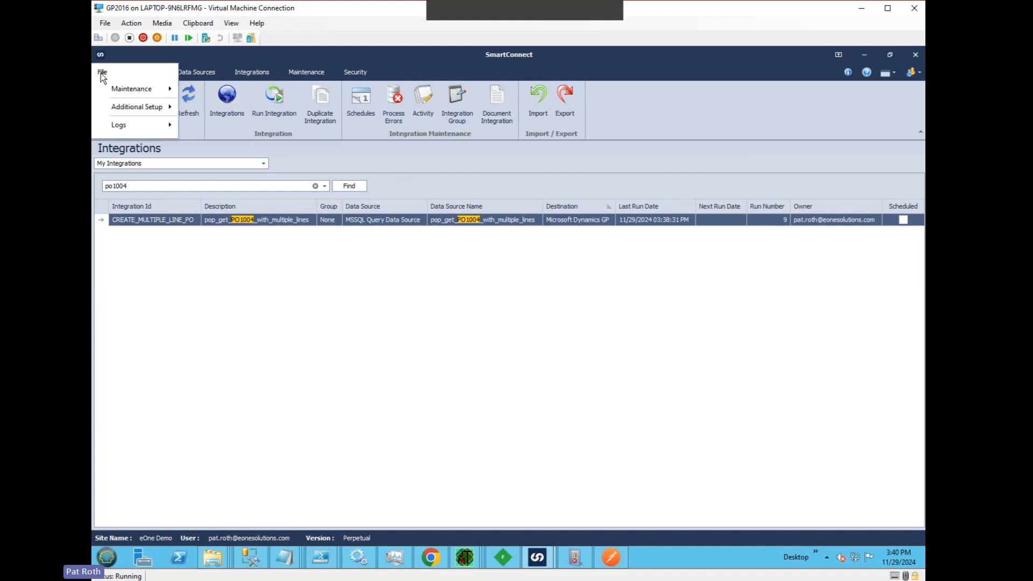
pyautogui.moveTo(114, 91)
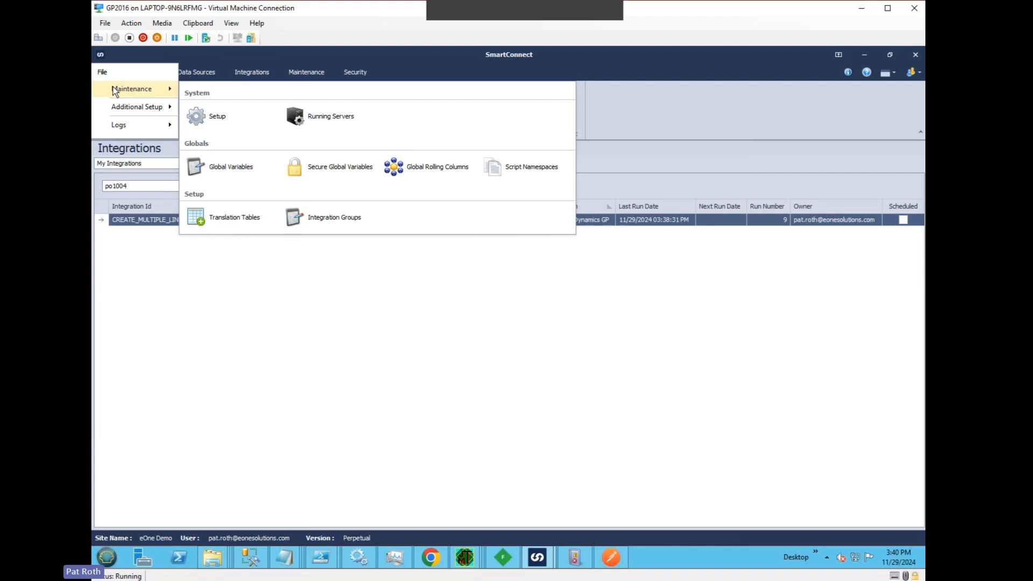
pyautogui.moveTo(122, 112)
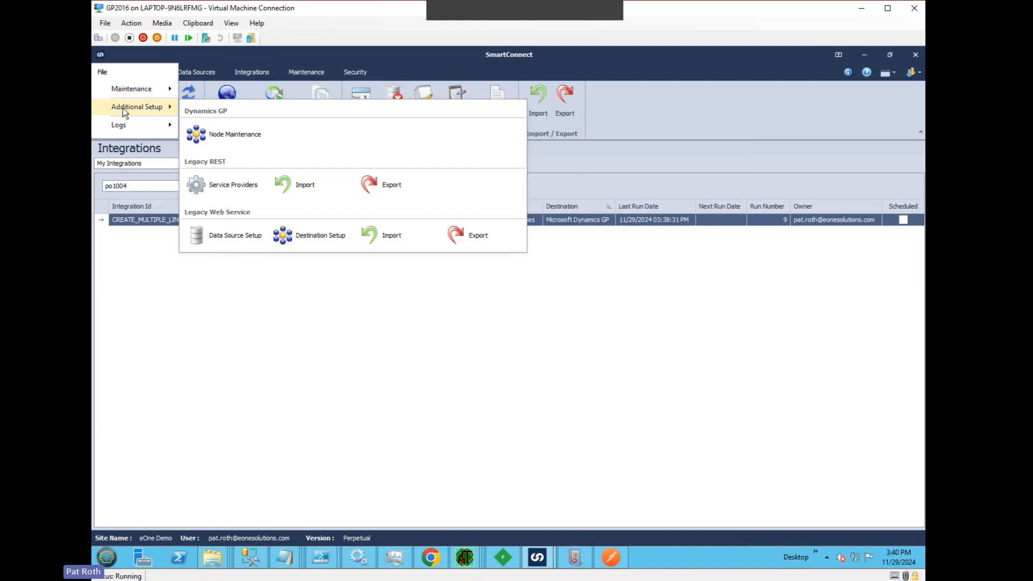
pyautogui.click(209, 136)
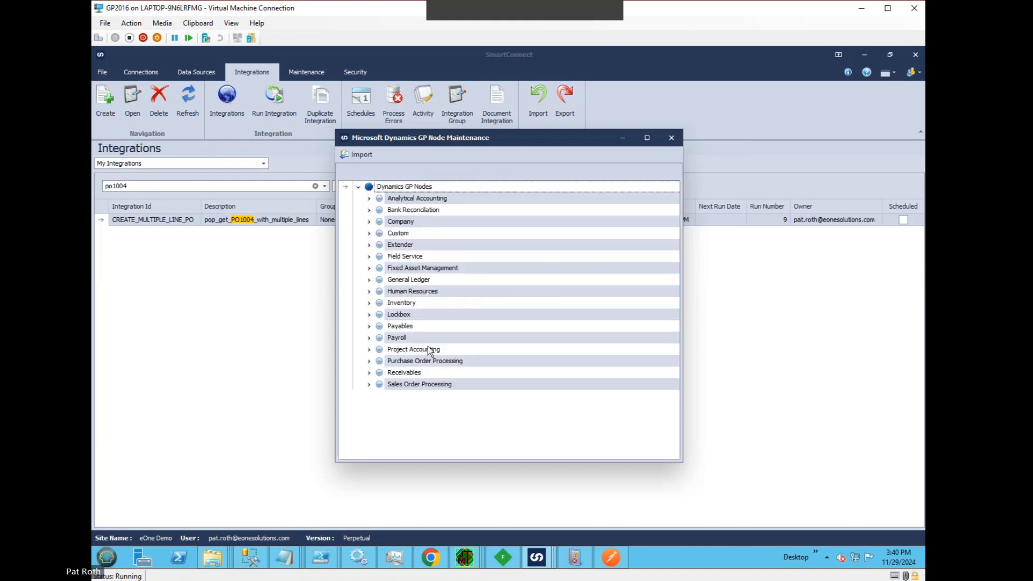
pyautogui.click(369, 361)
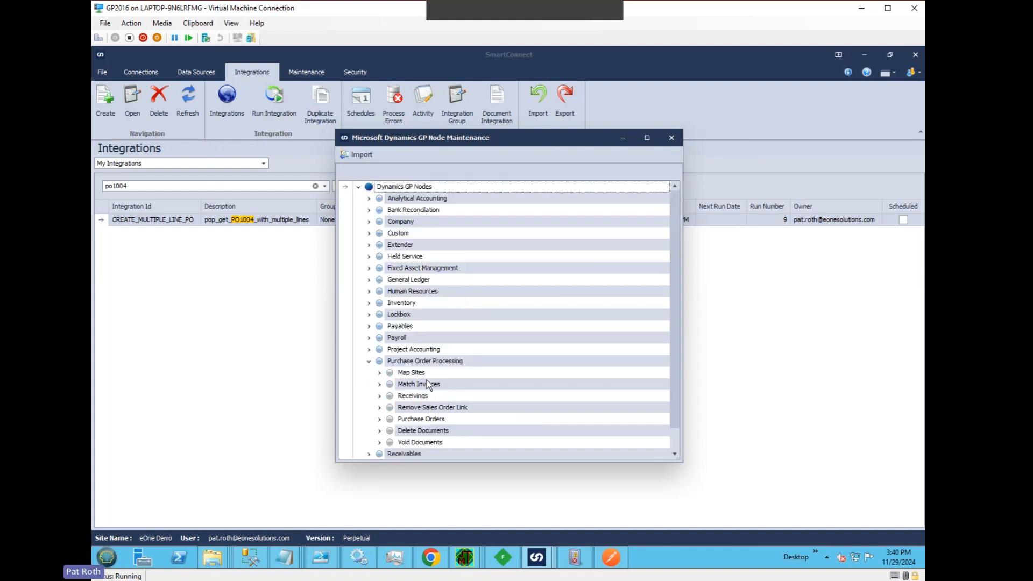
pyautogui.scroll(-1, 429, 384)
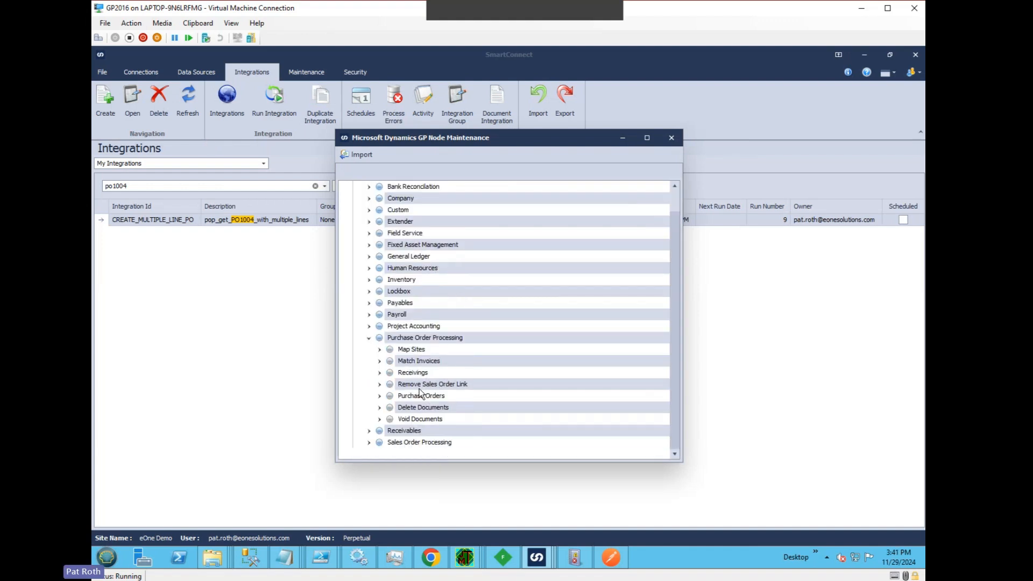
pyautogui.click(379, 396)
pyautogui.scroll(-3, 444, 398)
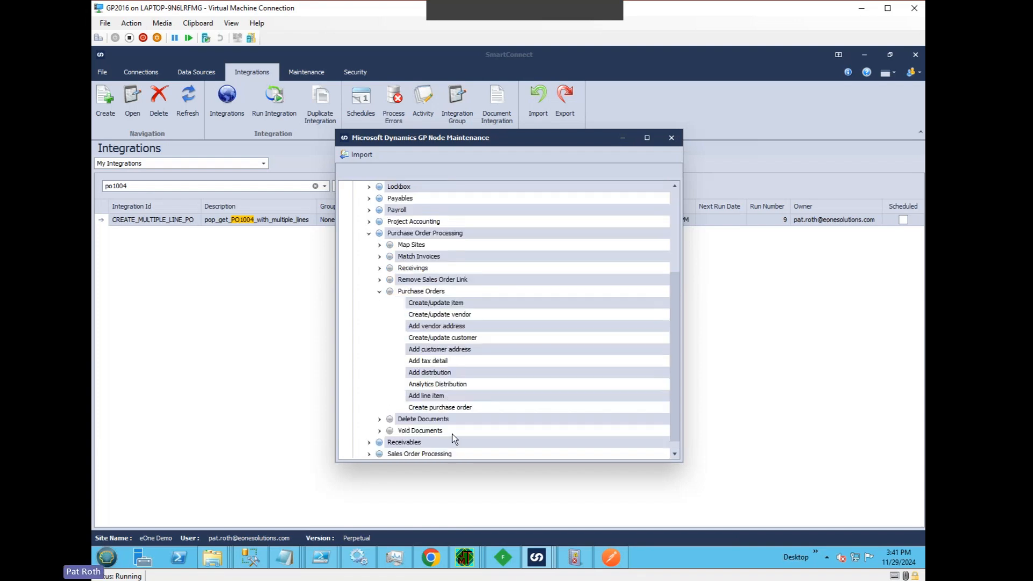
pyautogui.click(445, 408)
pyautogui.doubleClick(444, 408)
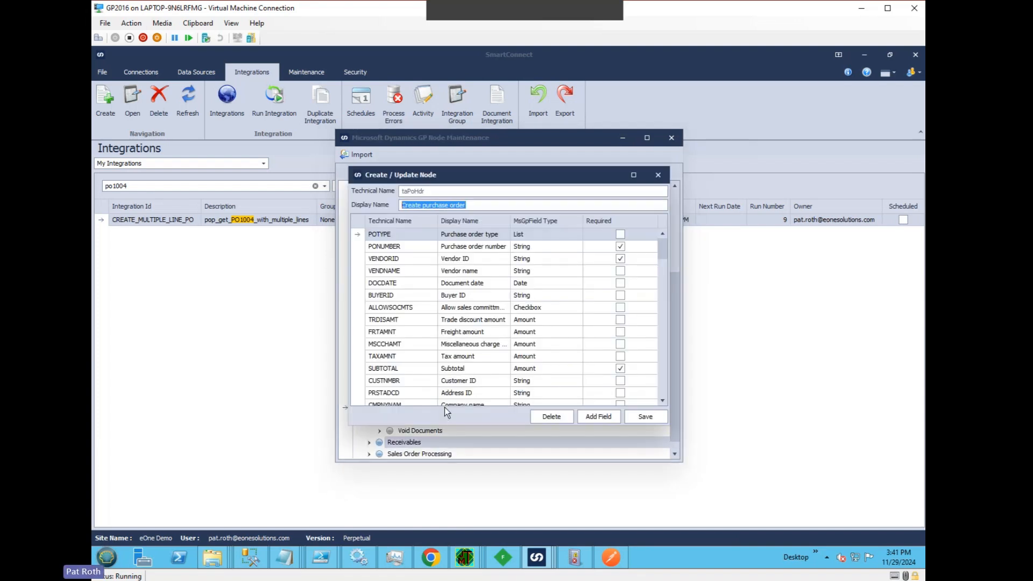
# Step: Make the SUBTOTAL field not required in the Create purchase order node, save it and close Node Maintenance
pyautogui.click(407, 235)
pyautogui.moveTo(661, 321); pyautogui.dragTo(659, 369)
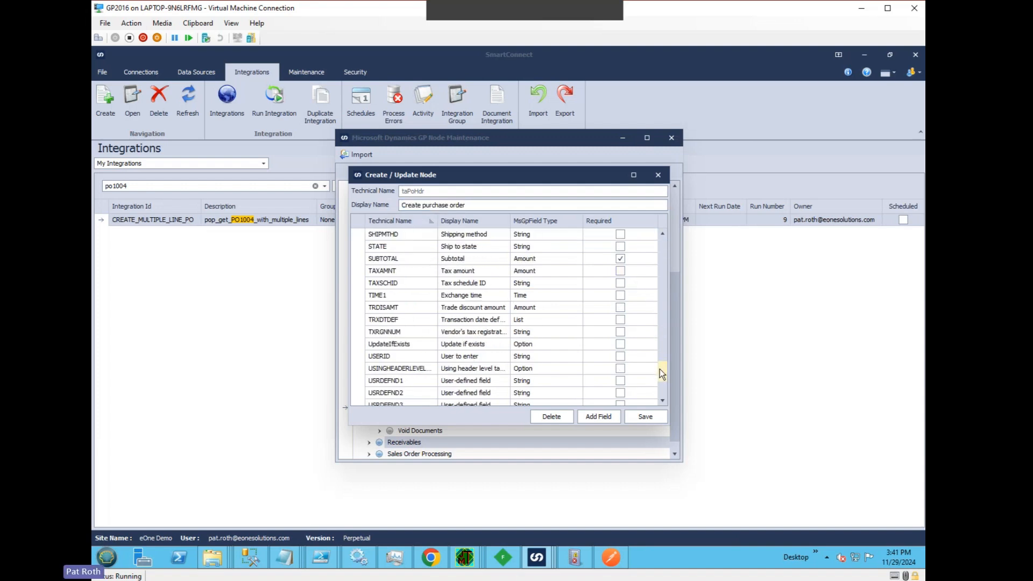
pyautogui.click(620, 259)
pyautogui.click(646, 417)
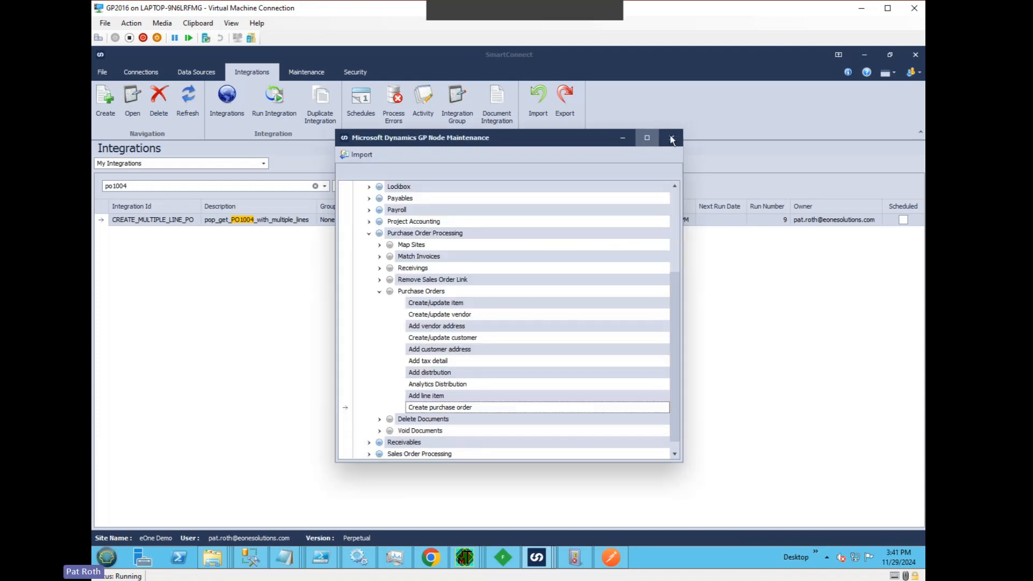
pyautogui.click(671, 139)
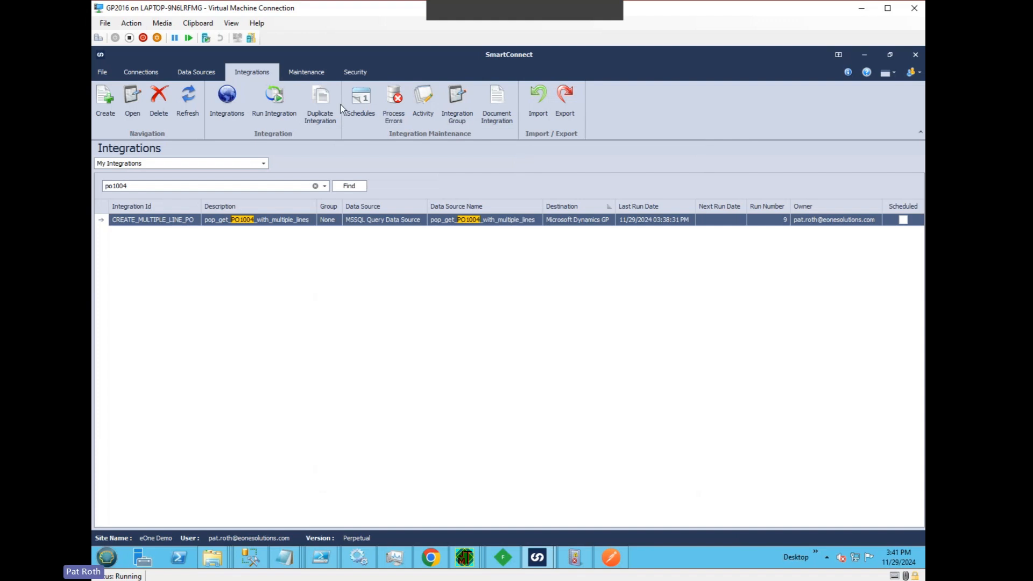
# Step: Reopen the CREATE_MULTIPLE_LINE_PO integration and bring up its Create purchase order mapping
pyautogui.click(245, 221)
pyautogui.doubleClick(244, 221)
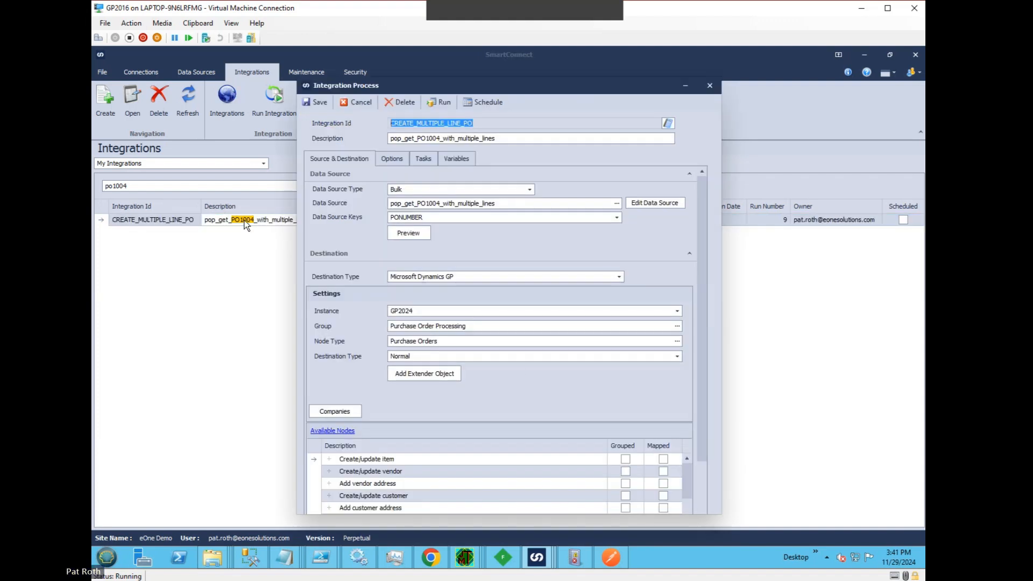
pyautogui.scroll(-2, 701, 407)
pyautogui.scroll(-2, 686, 437)
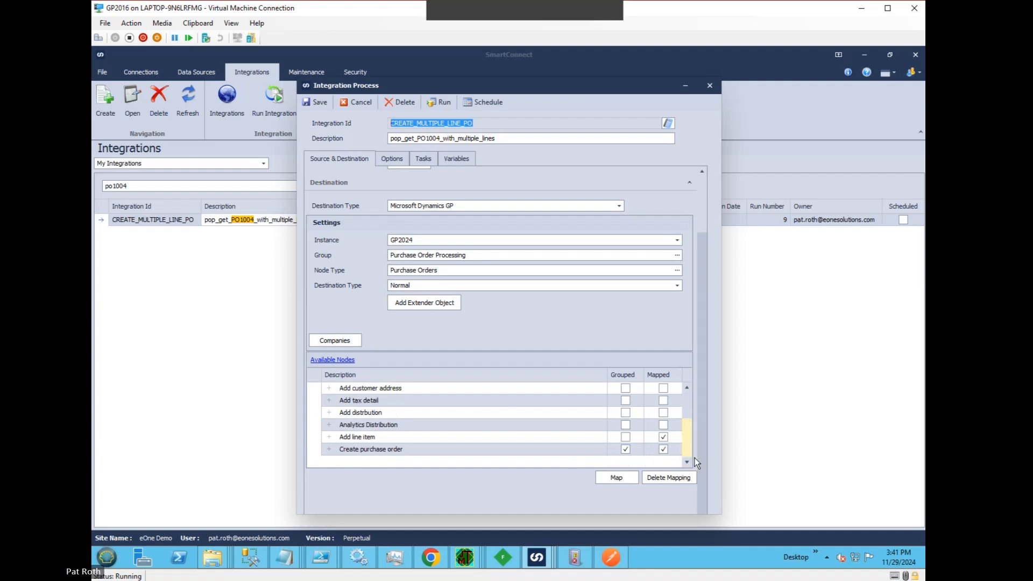
pyautogui.click(456, 455)
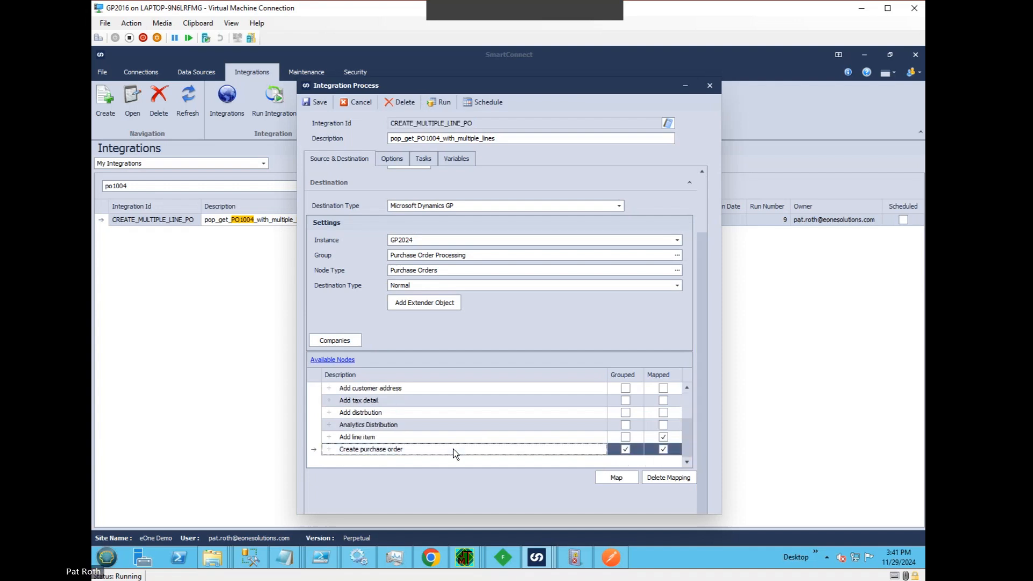
pyautogui.doubleClick(455, 454)
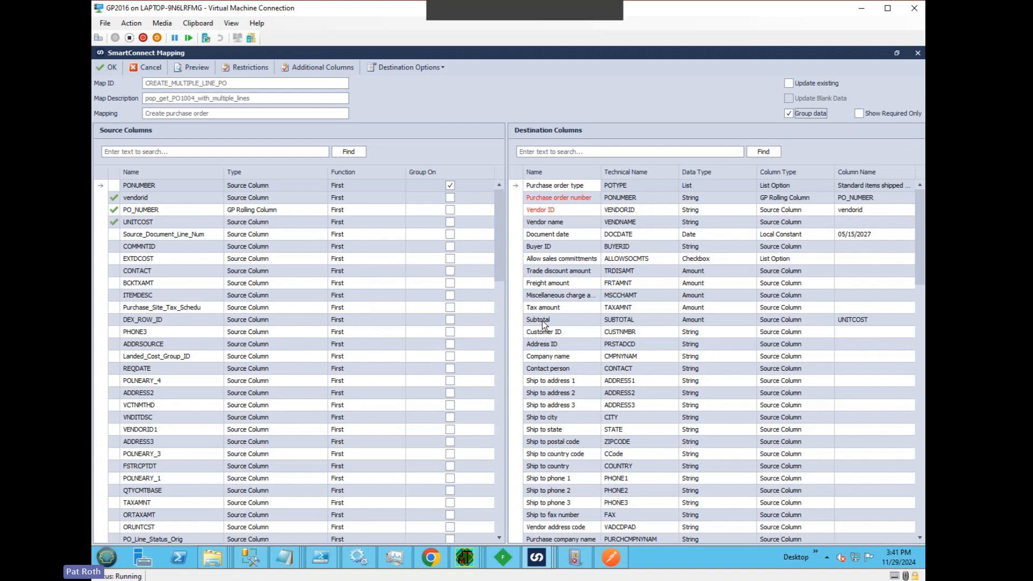
# Step: Clear the source column mapped to Subtotal, accept the mapping and run the integration
pyautogui.click(542, 320)
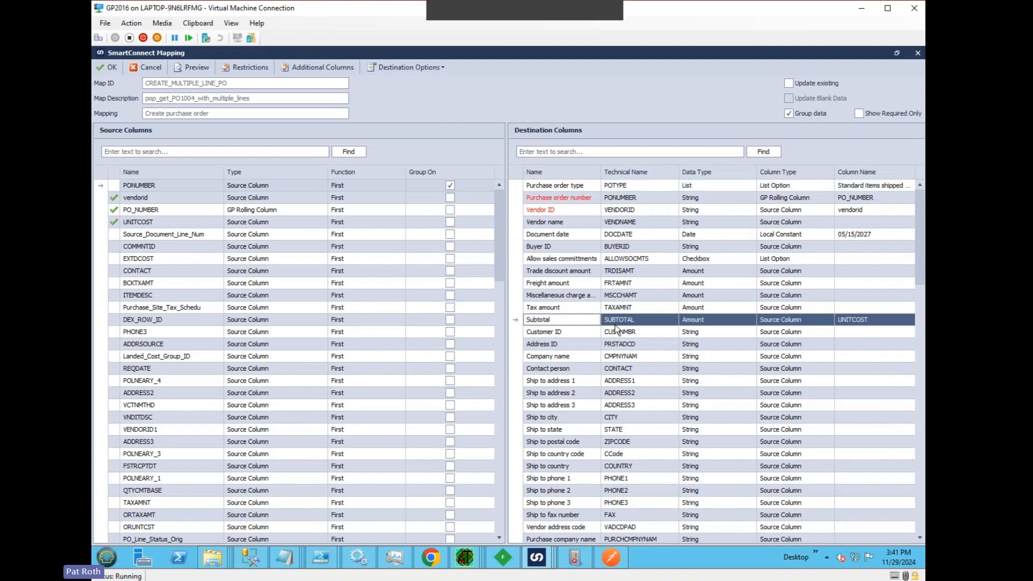
pyautogui.click(869, 320)
pyautogui.press('Delete')
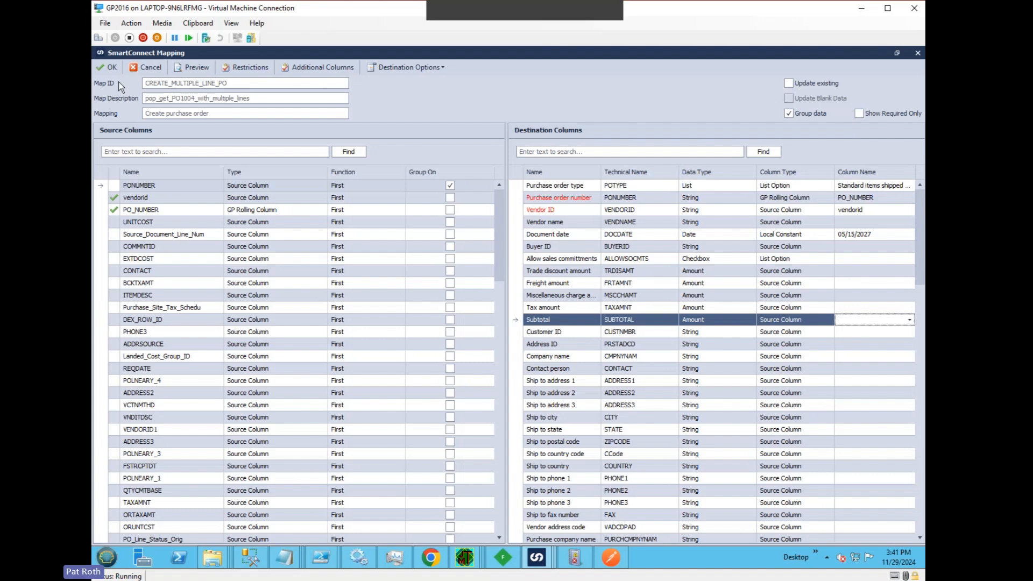
pyautogui.click(102, 65)
pyautogui.click(444, 103)
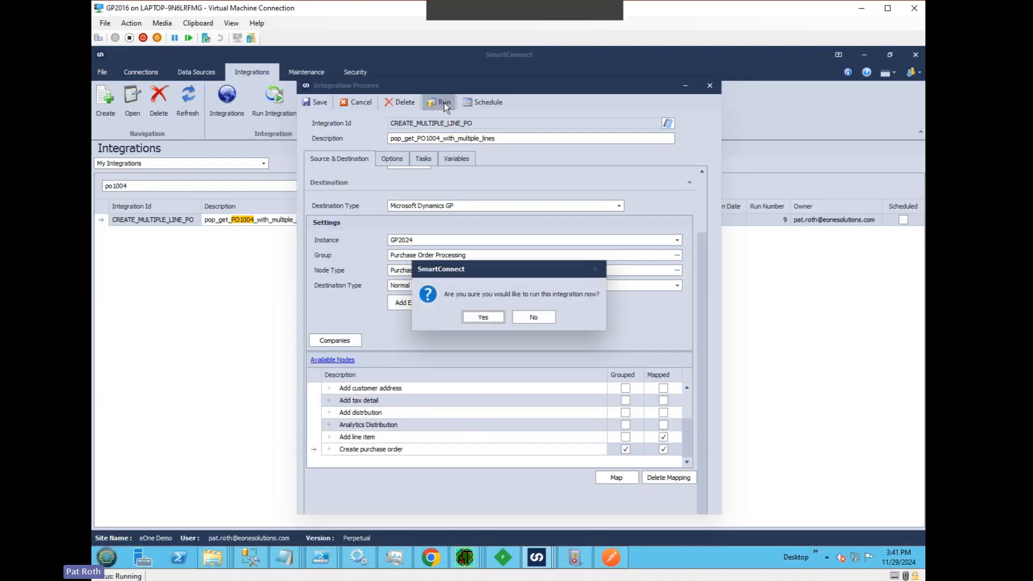
pyautogui.click(484, 317)
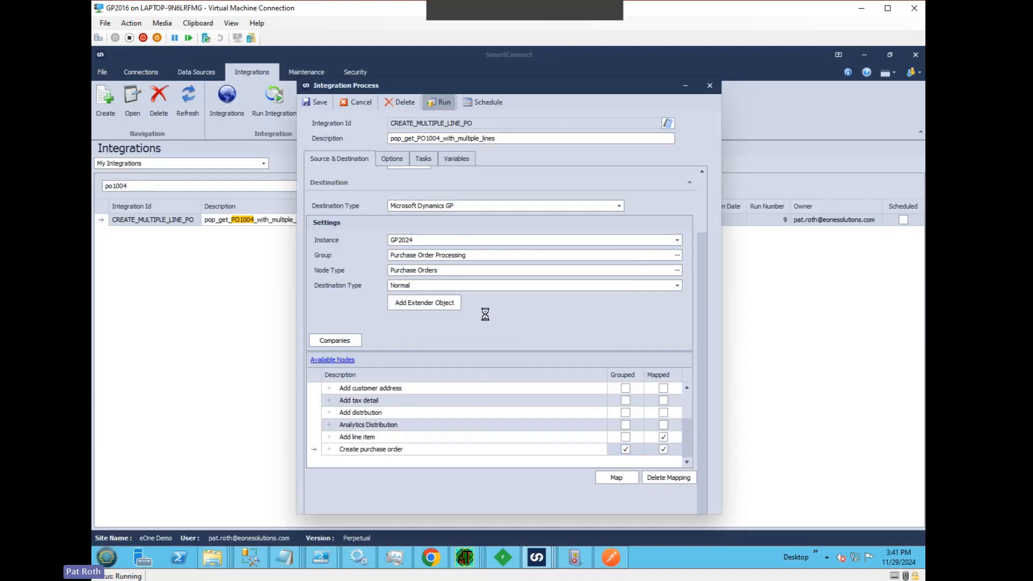